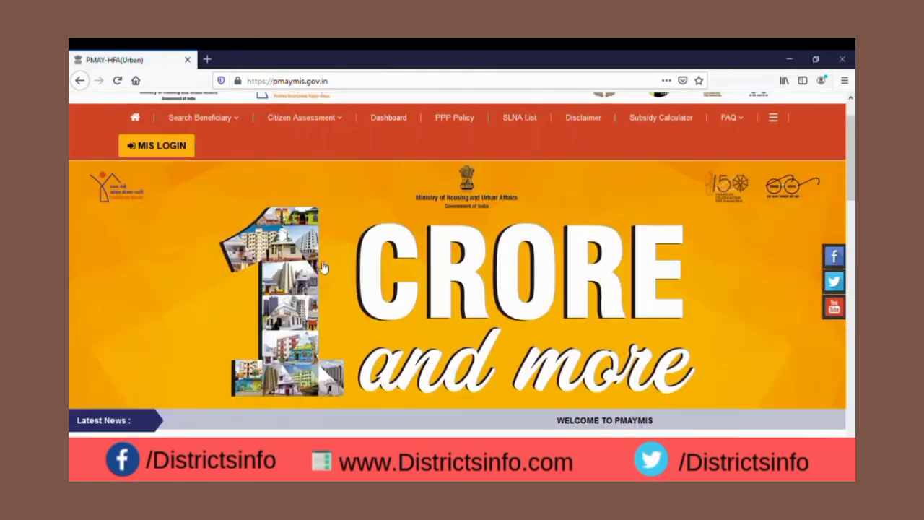
Open the Citizen Assessment form for Benefit Under Other 3 Components on the PMAY site
mouse_move(183, 174)
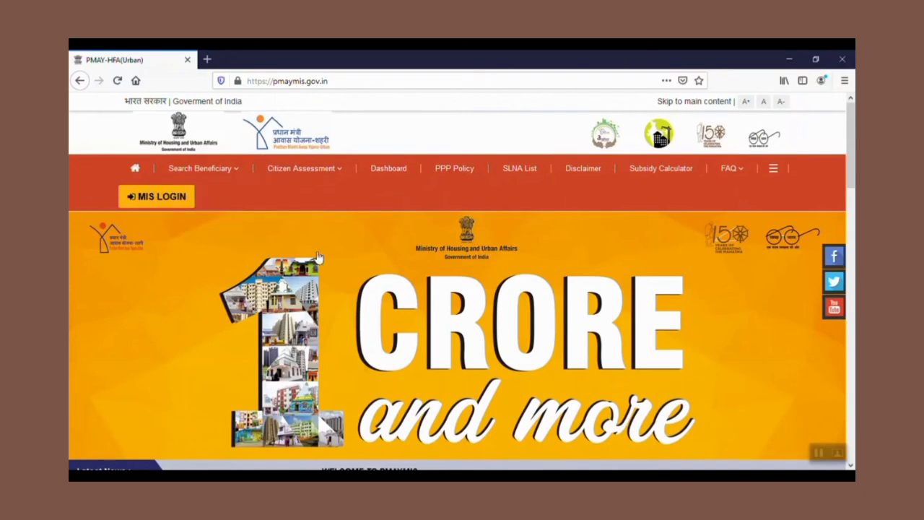
scroll(339, 260, "down", 5)
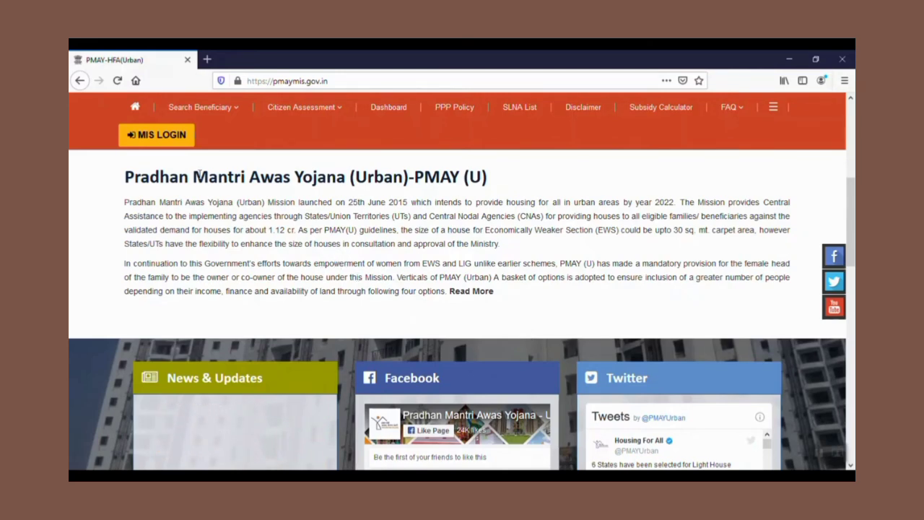
scroll(260, 277, "up", 3)
scroll(268, 188, "up", 3)
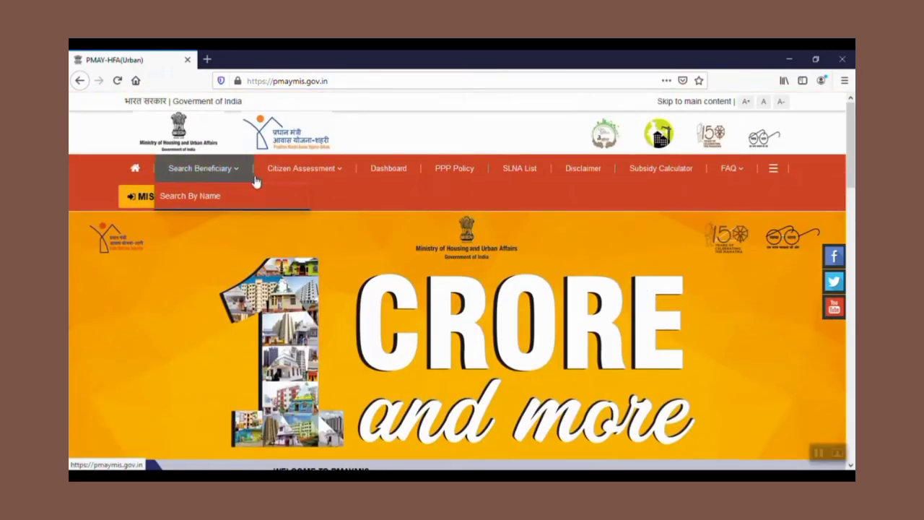
mouse_move(311, 180)
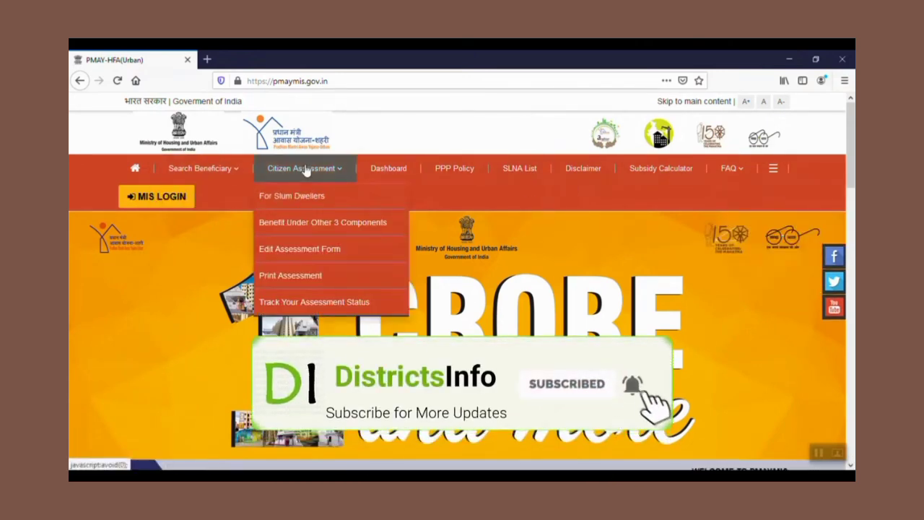
left_click(306, 226)
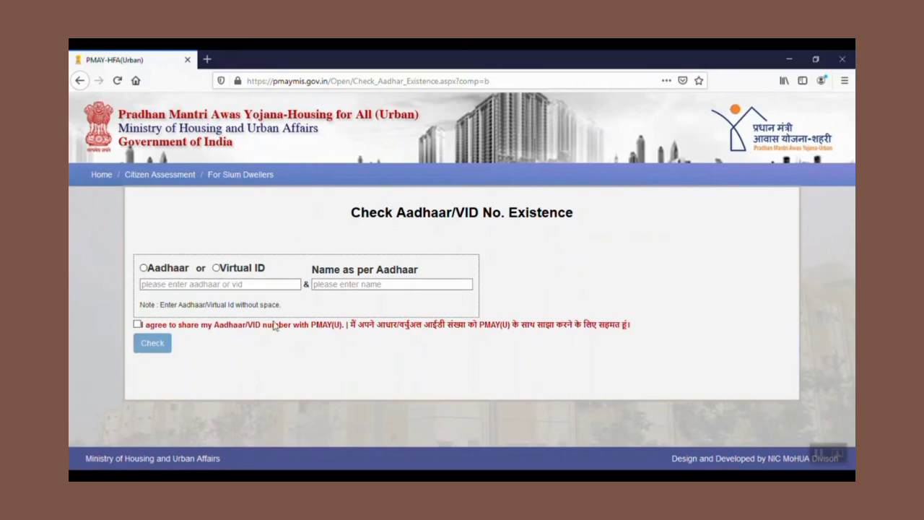
Enter the Aadhaar number and the name as per Aadhaar, accept the sharing consent, and run the existence check
left_click(213, 285)
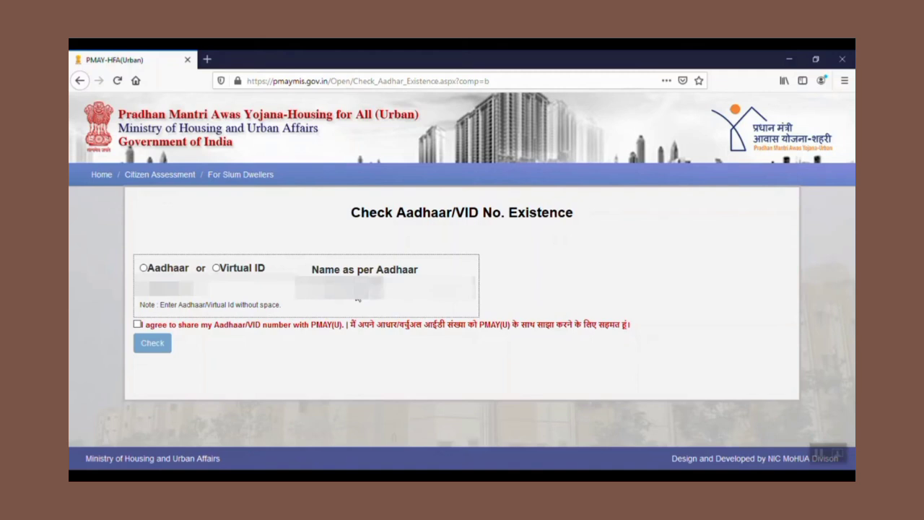
type("**")
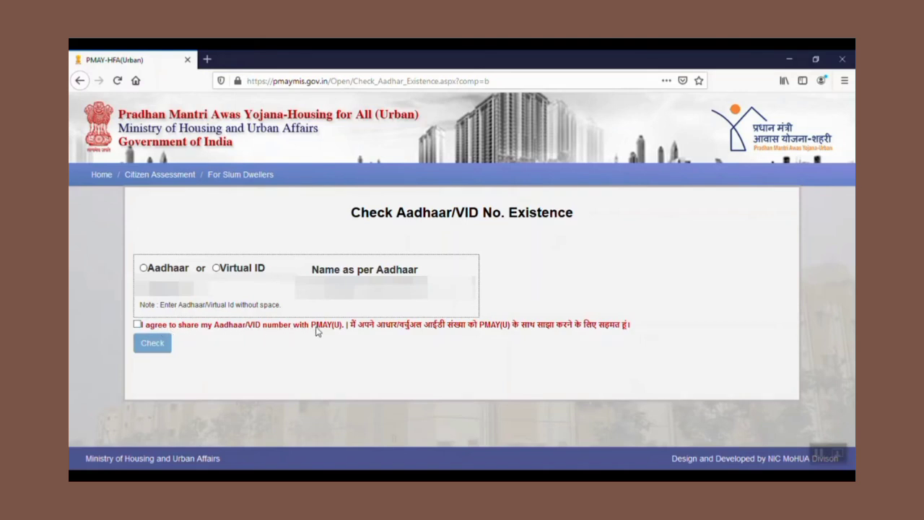
left_click(137, 325)
left_click(151, 342)
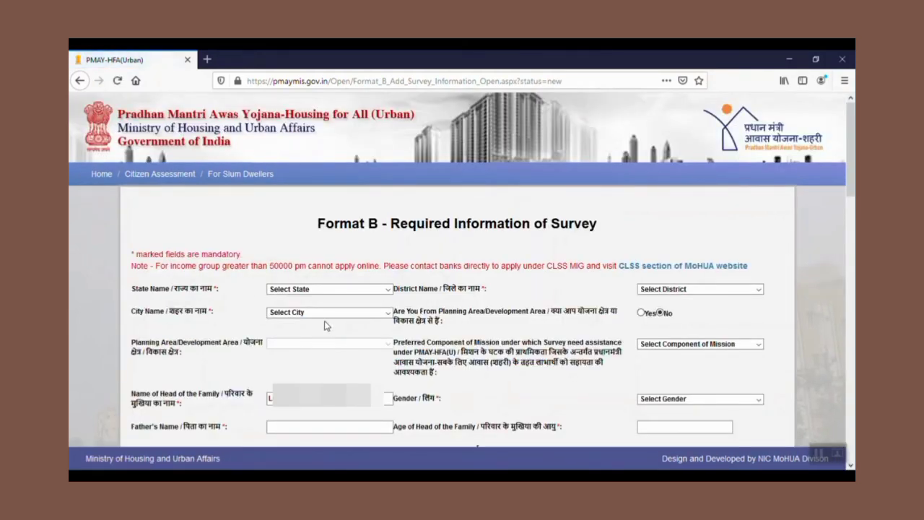
Scroll through the Format B survey form to review its fields
scroll(436, 287, "down", 15)
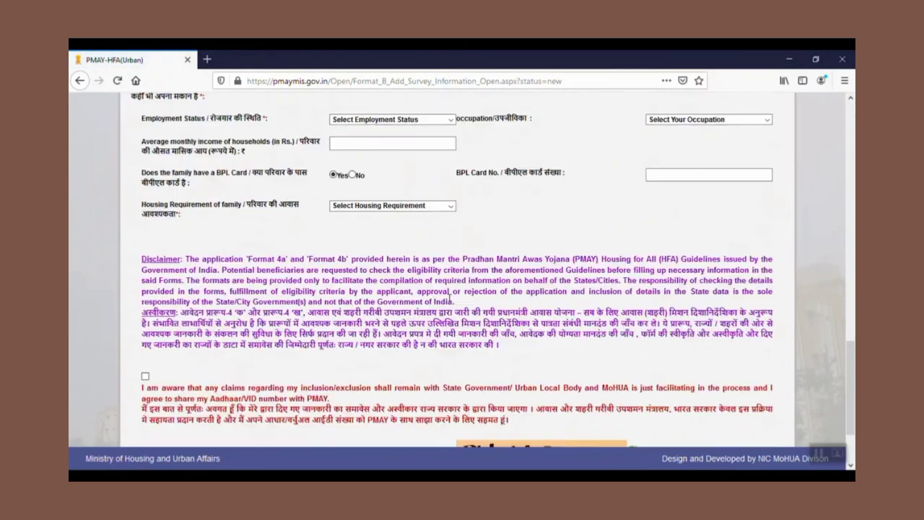
scroll(455, 296, "up", 15)
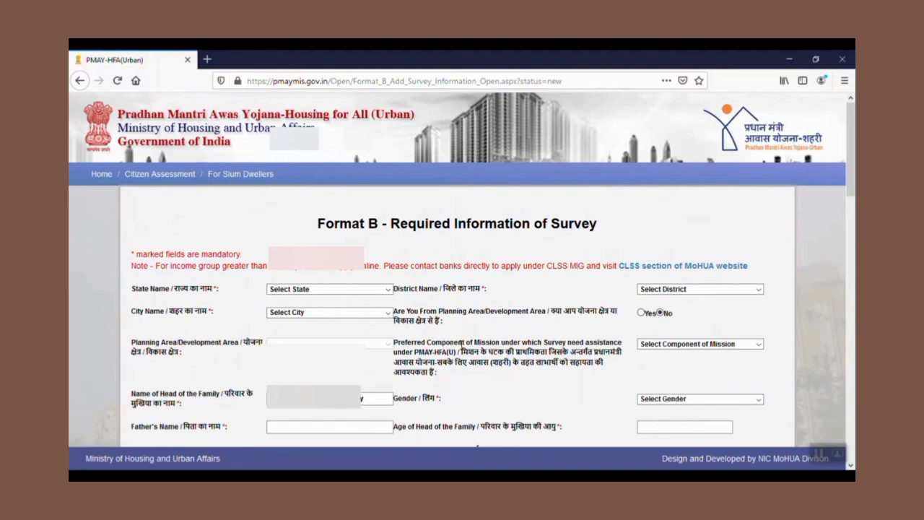
scroll(462, 345, "down", 5)
scroll(463, 344, "down", 5)
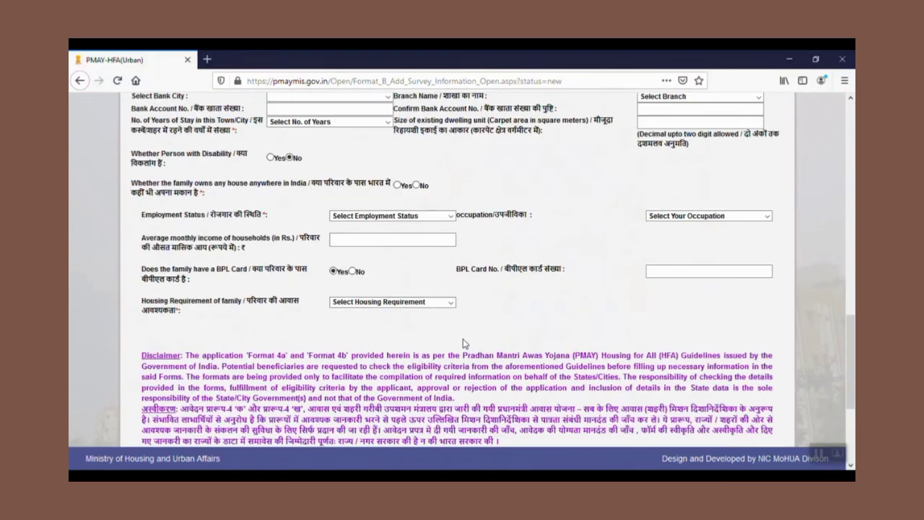
scroll(463, 339, "up", 15)
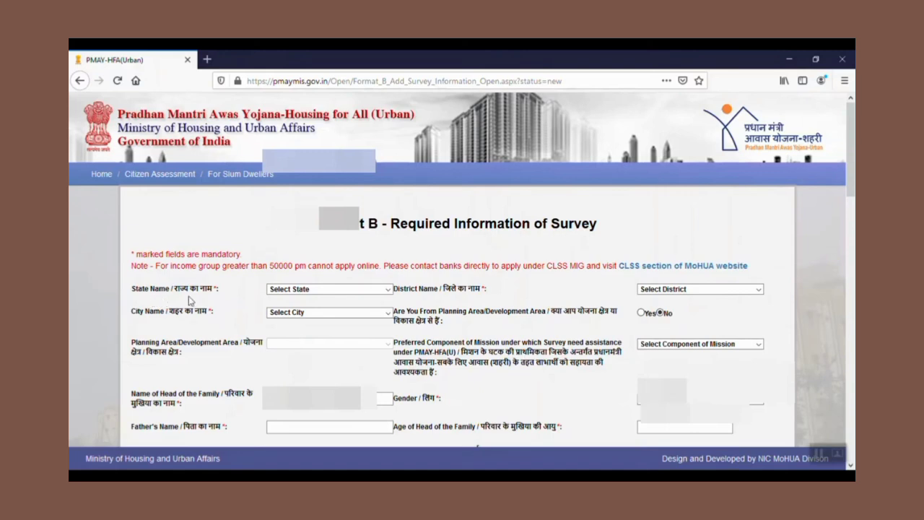
Select Telangana as the state name
left_click(387, 289)
scroll(300, 252, "down", 6)
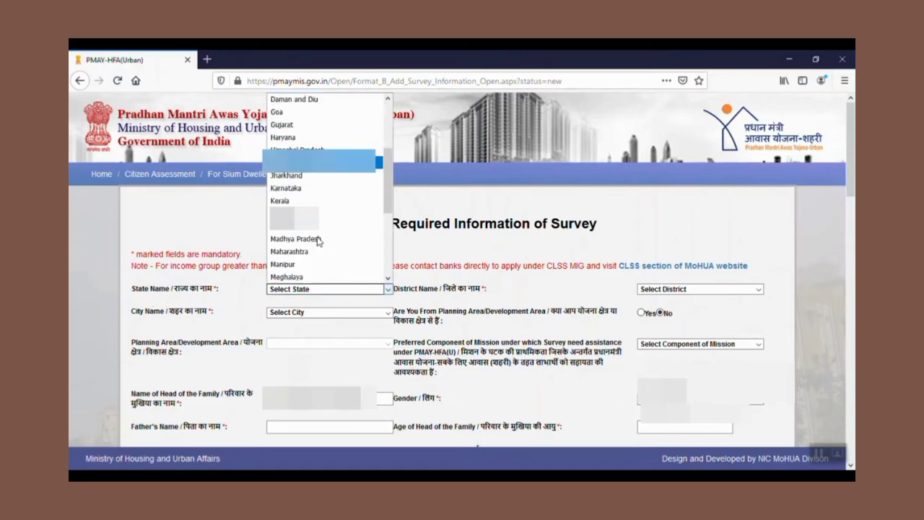
scroll(299, 253, "down", 1)
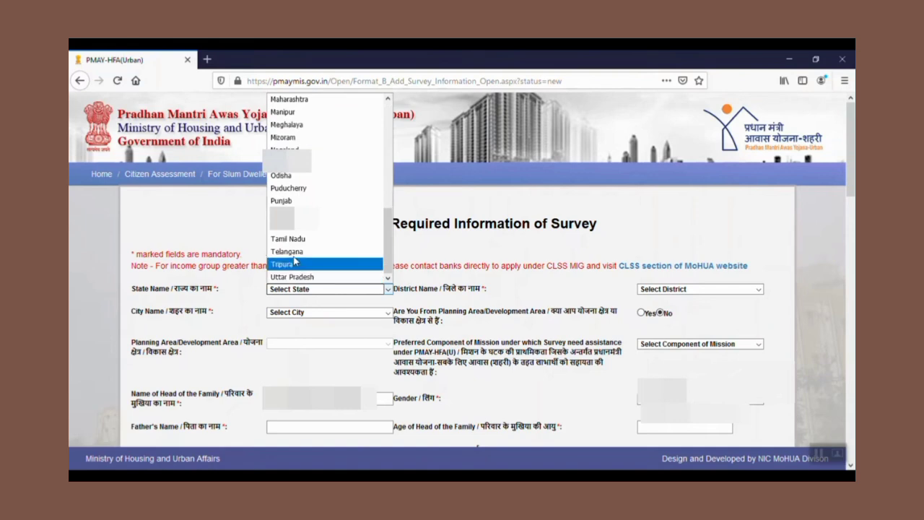
left_click(298, 262)
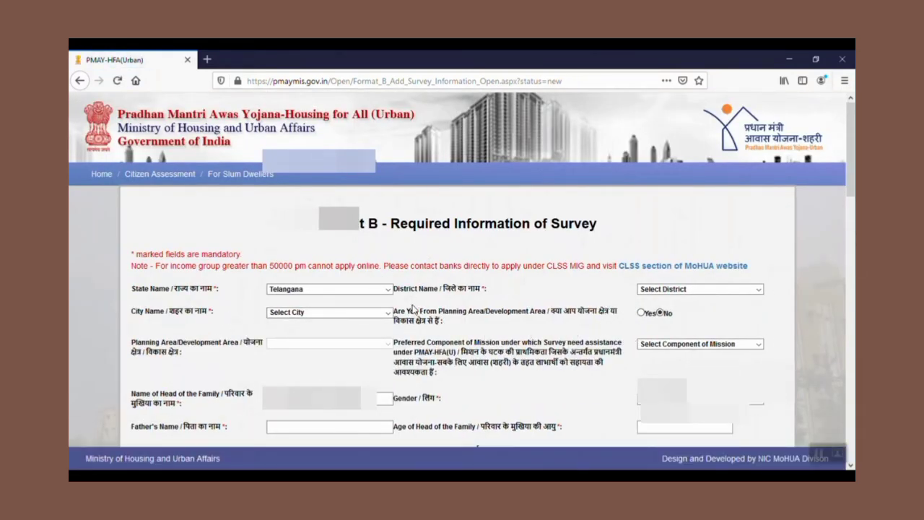
Select Medchal as the district name
left_click(758, 289)
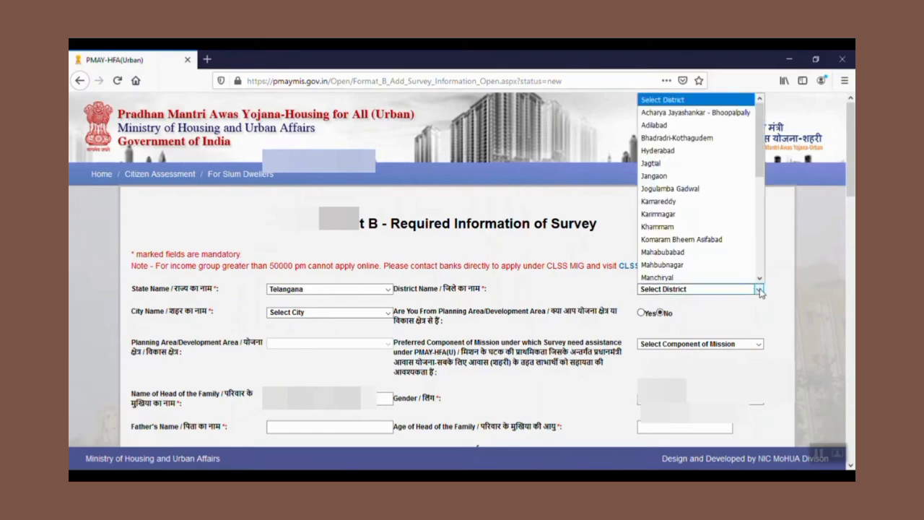
scroll(694, 260, "down", 1)
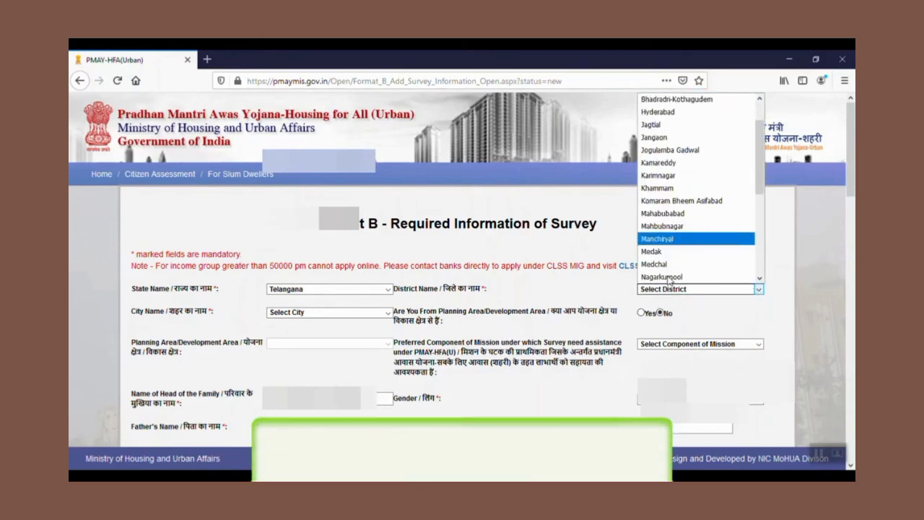
left_click(654, 264)
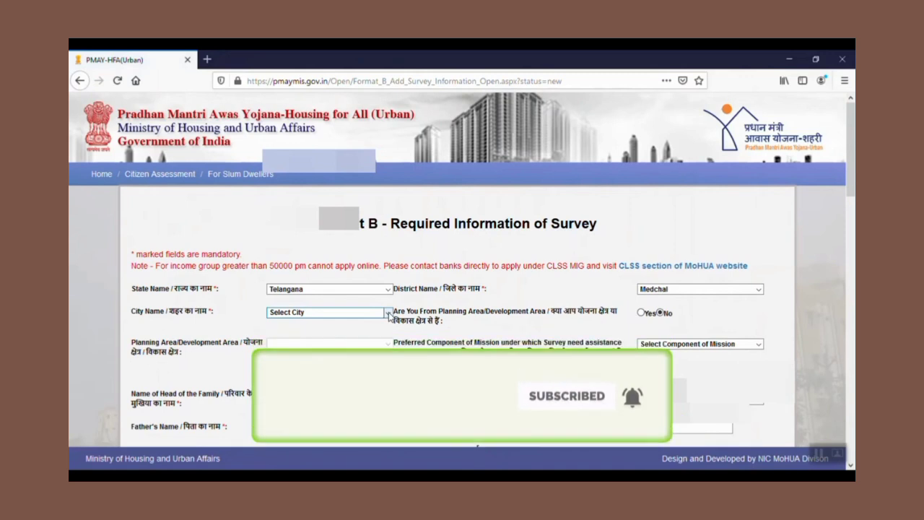
Select Ghatkesar as the city name
left_click(388, 313)
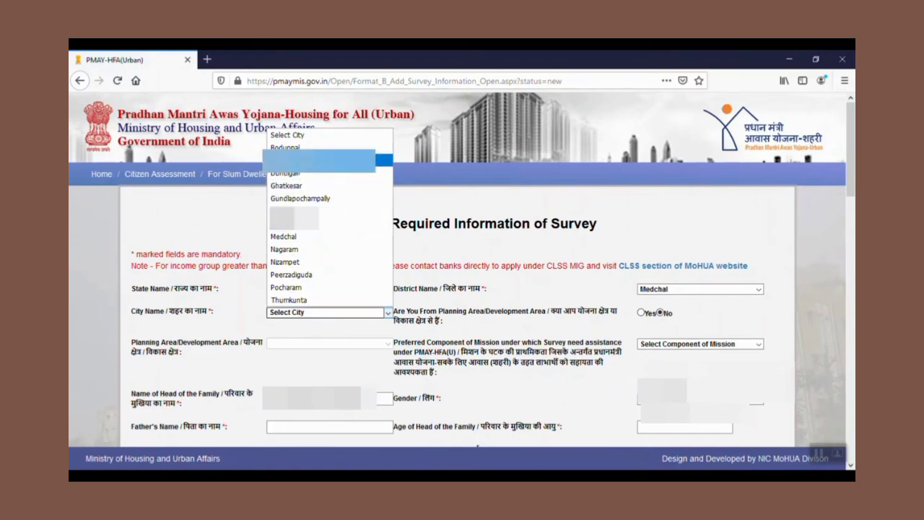
left_click(285, 188)
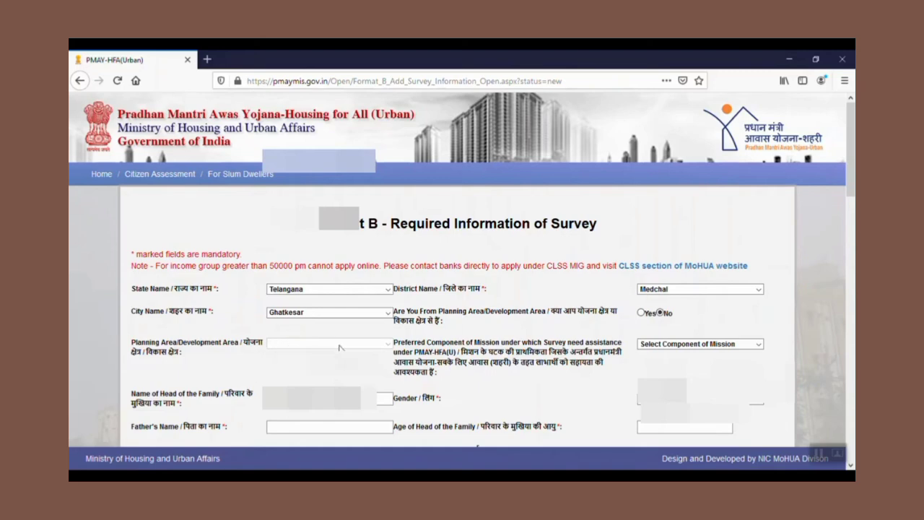
Answer Yes to being from a planning or development area
left_click(641, 313)
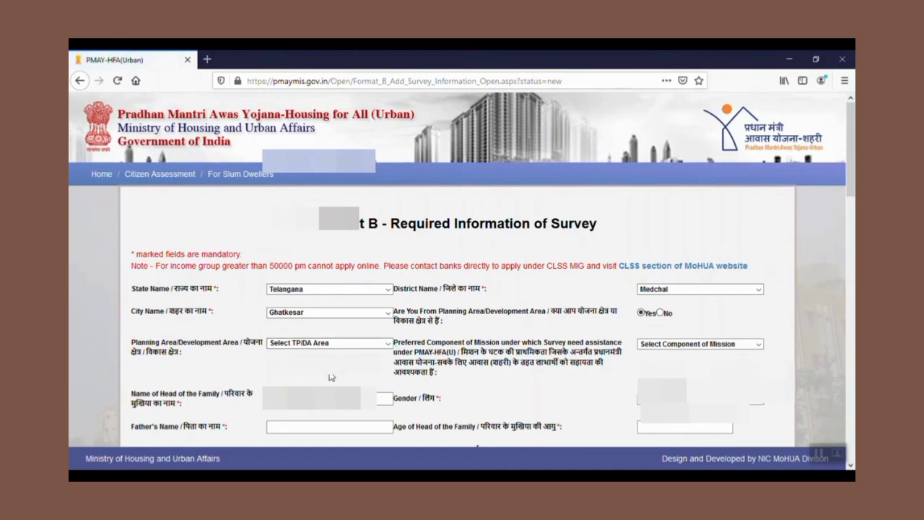
left_click(388, 345)
left_click(388, 346)
Choose Credit Linked Subsidy as the preferred component of the mission
left_click(713, 345)
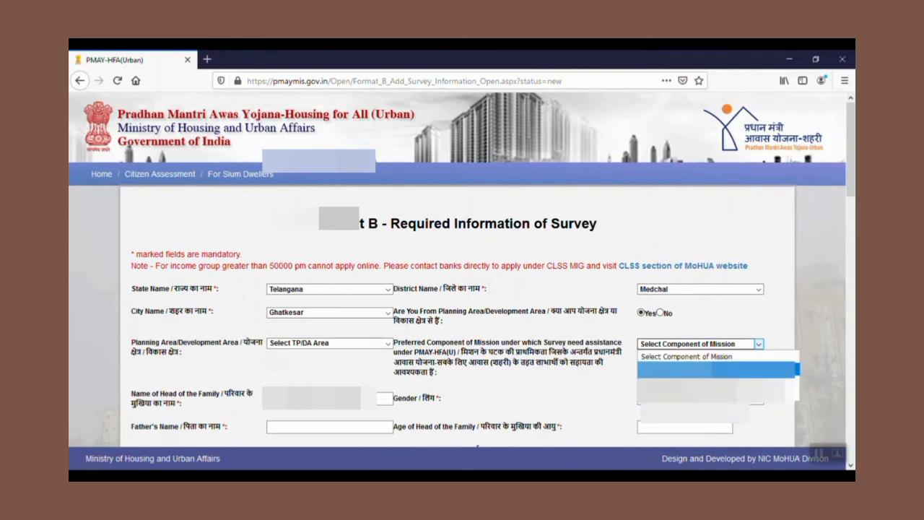
left_click(666, 370)
Open the gender options for the head of the family
scroll(351, 375, "down", 4)
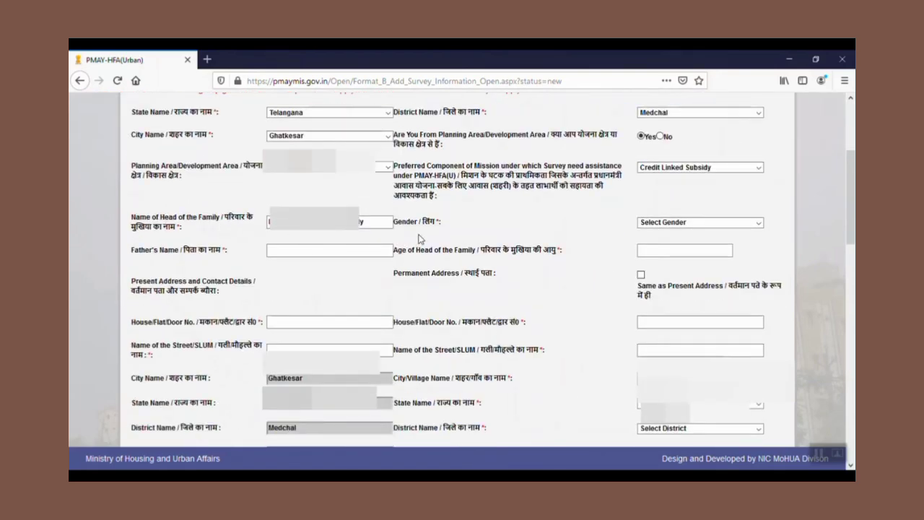
left_click(675, 224)
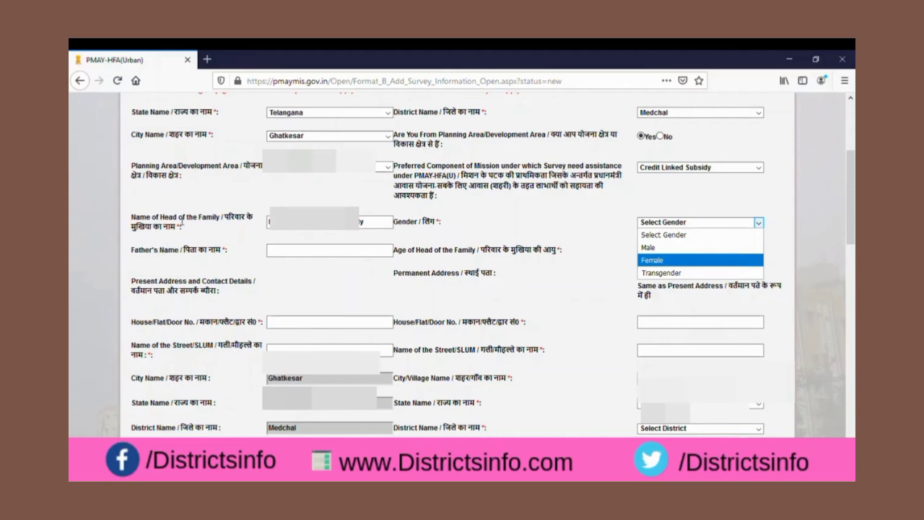
left_click(276, 251)
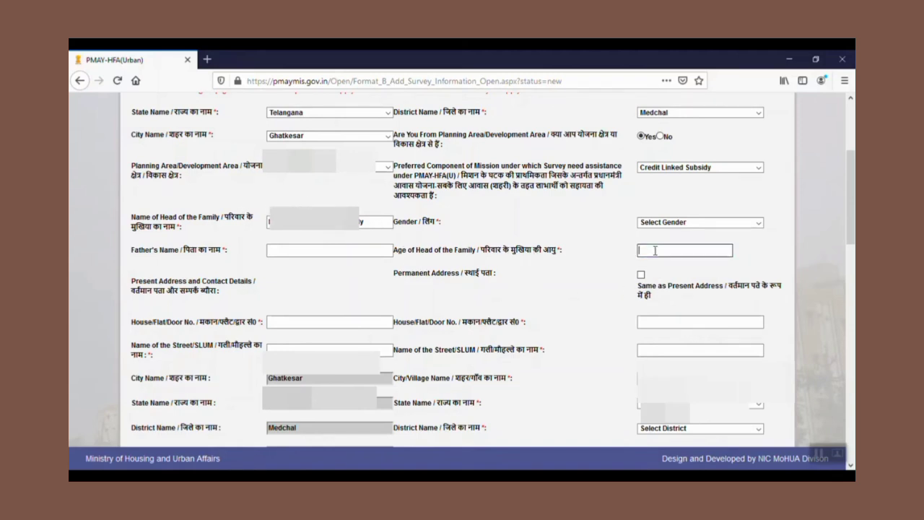
Try to mark the permanent address as the same as the present address
scroll(217, 278, "down", 2)
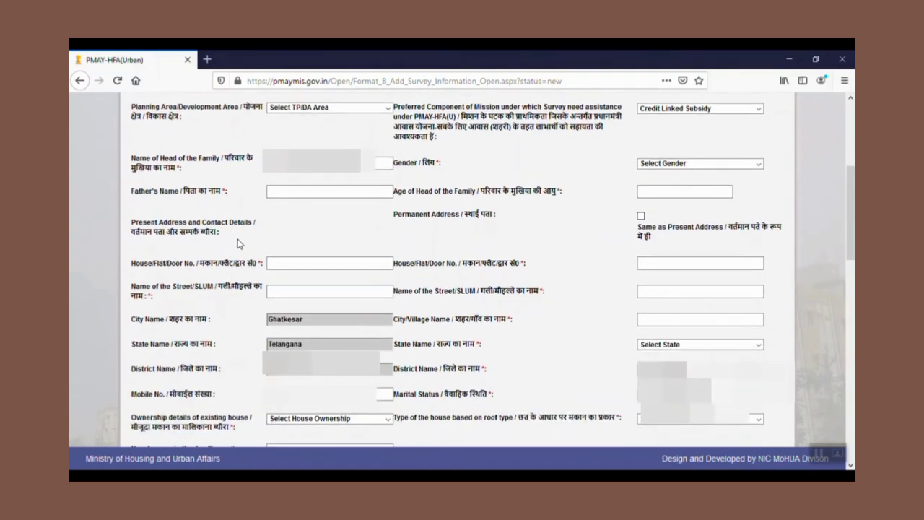
left_click(284, 291)
left_click(641, 217)
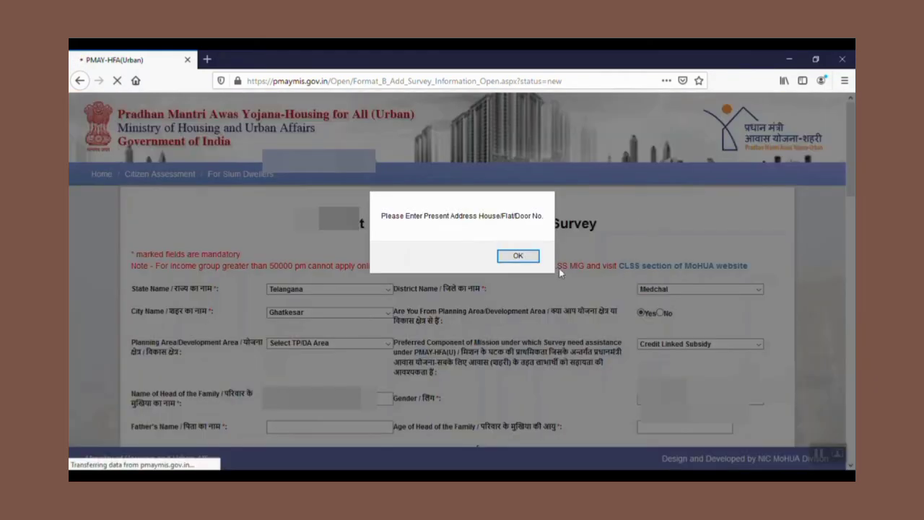
left_click(532, 257)
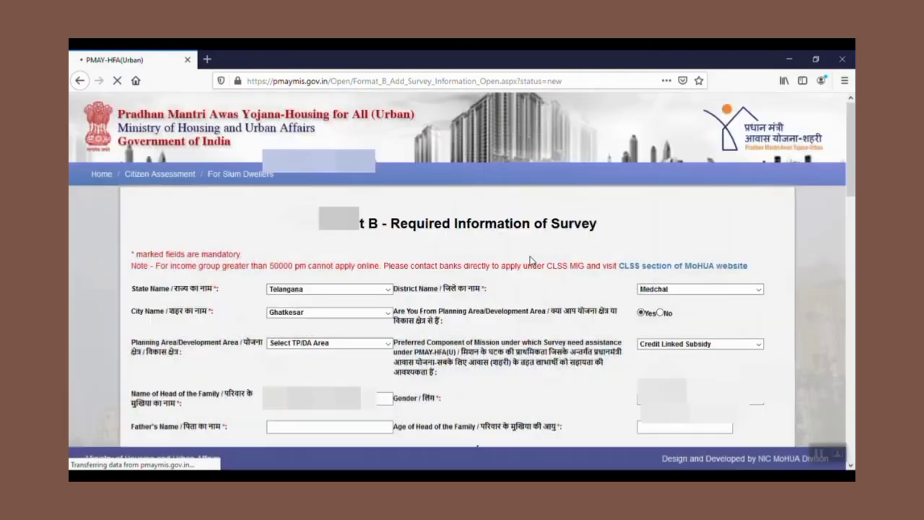
Browse the address, dwelling rooms and Other ID Type options further down the form
scroll(578, 289, "down", 5)
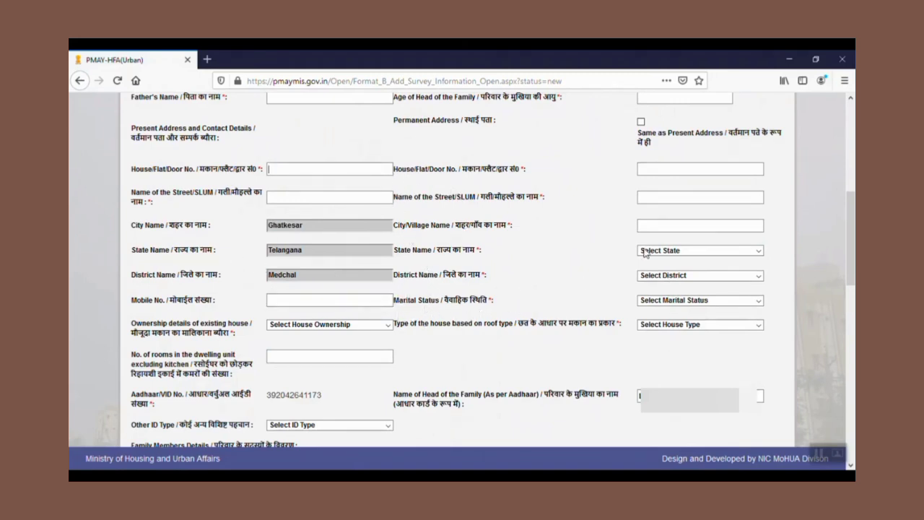
scroll(381, 409, "down", 2)
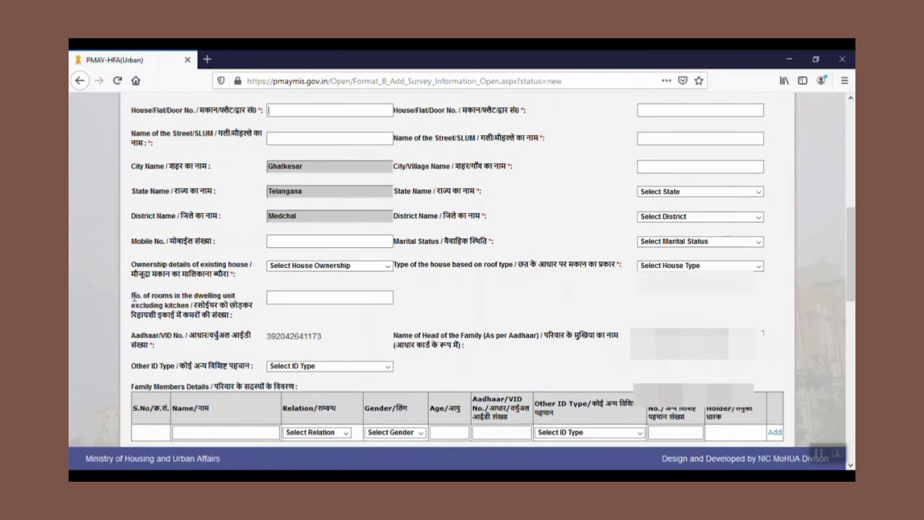
left_click(296, 299)
scroll(343, 331, "down", 1)
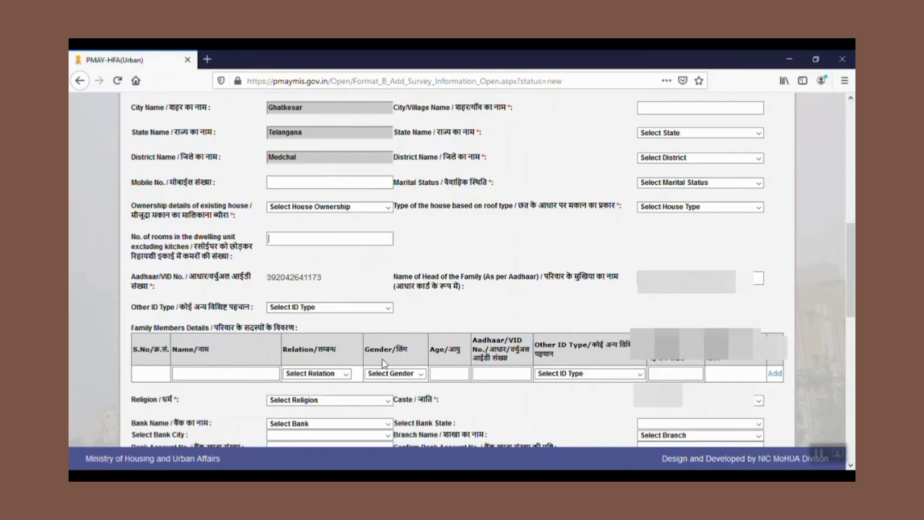
left_click(321, 308)
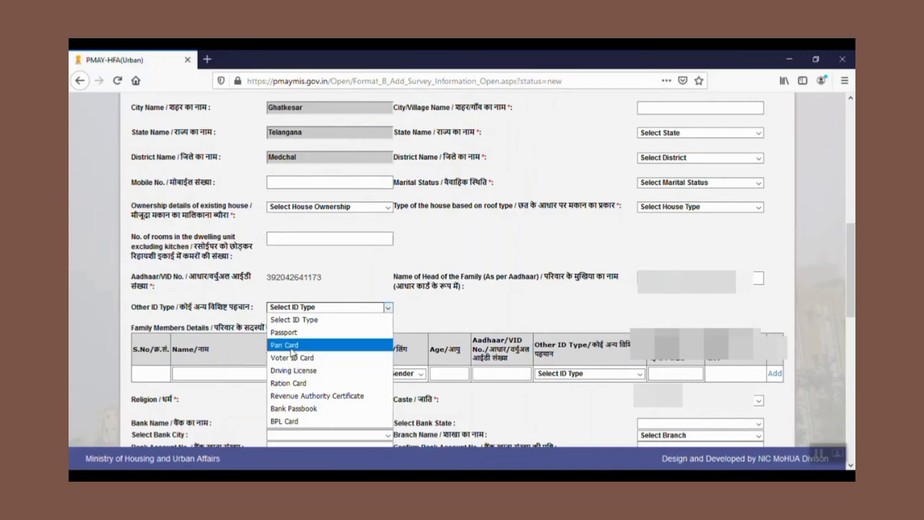
key("Up")
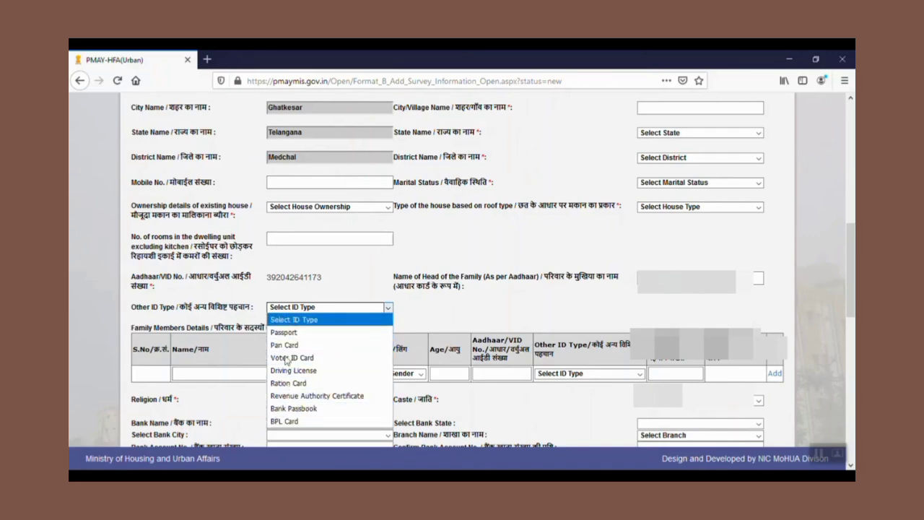
left_click(479, 307)
Review the family members' relation options and the bank details fields
left_click(185, 374)
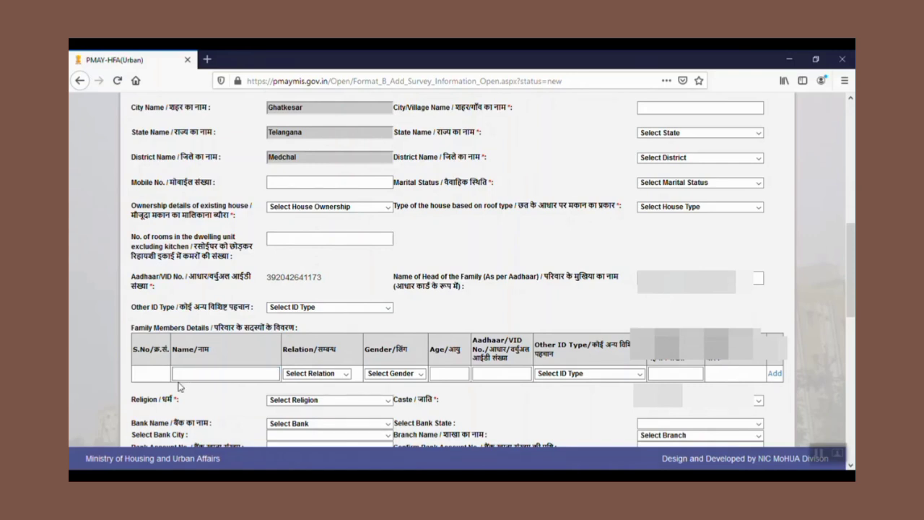
left_click(346, 374)
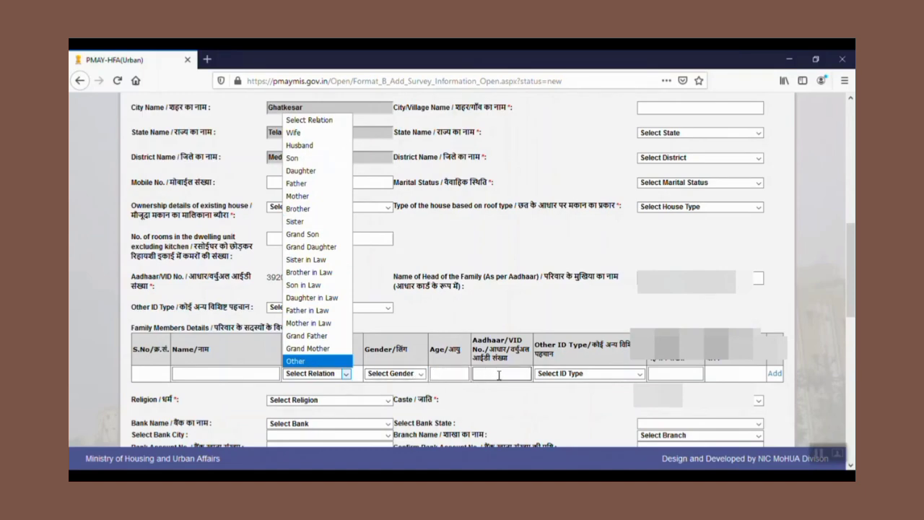
scroll(573, 379, "down", 2)
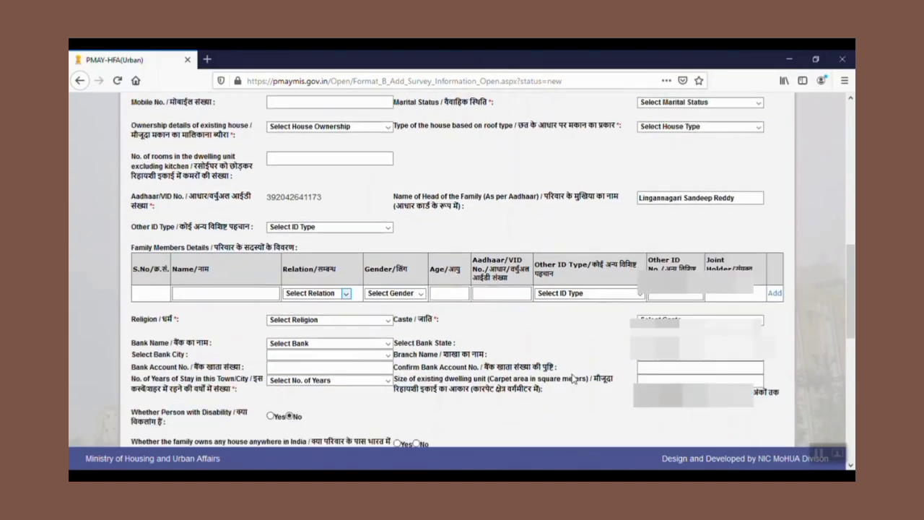
scroll(573, 379, "down", 1)
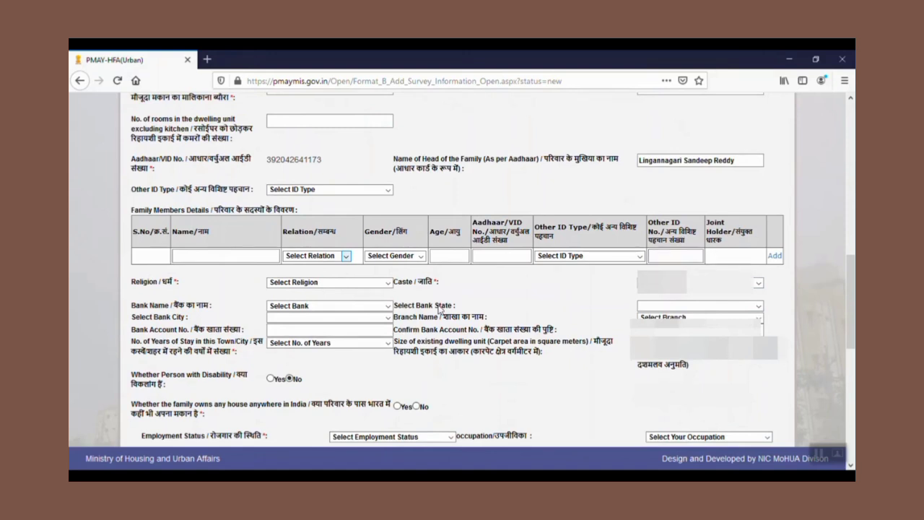
scroll(288, 217, "down", 3)
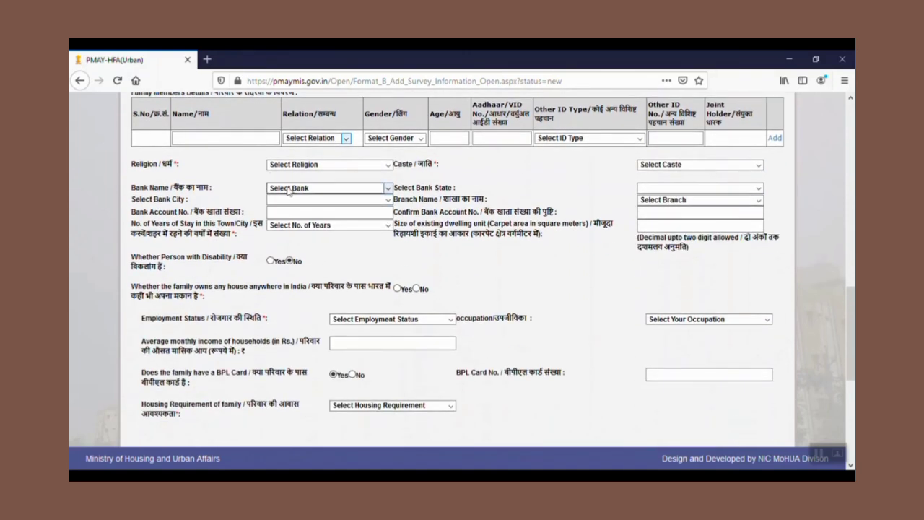
left_click(288, 191)
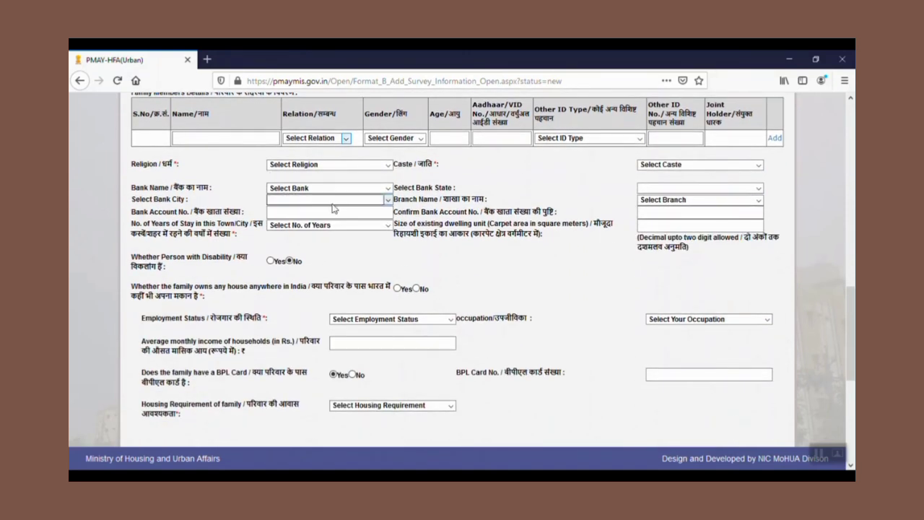
left_click(334, 210)
scroll(255, 286, "down", 2)
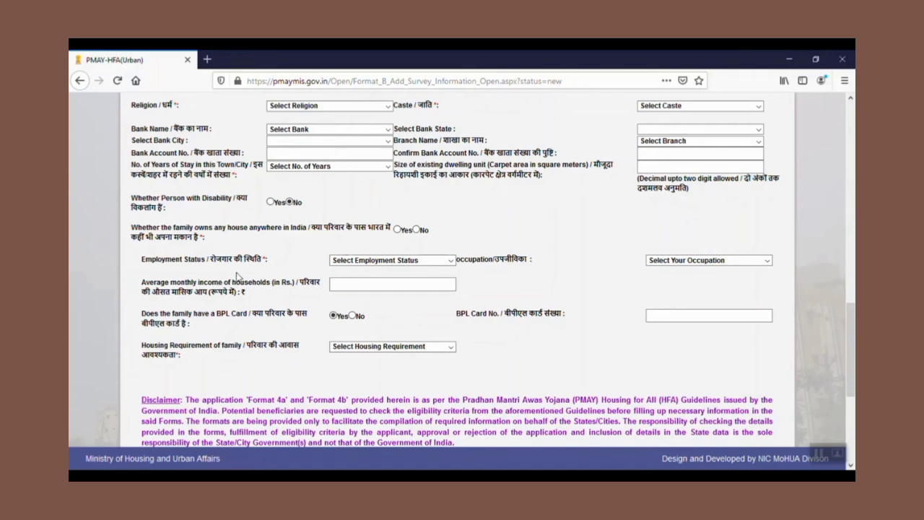
Examine the employment status options and the average monthly household income field
left_click(367, 262)
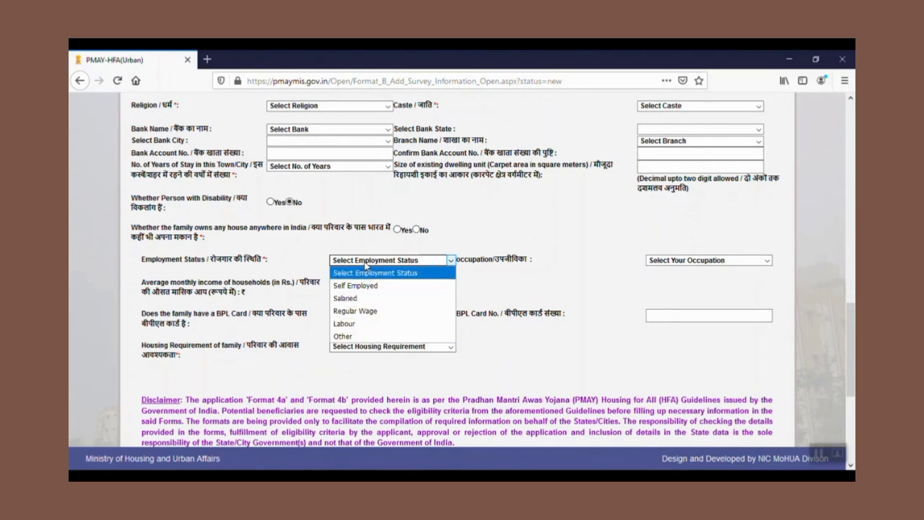
left_click(361, 298)
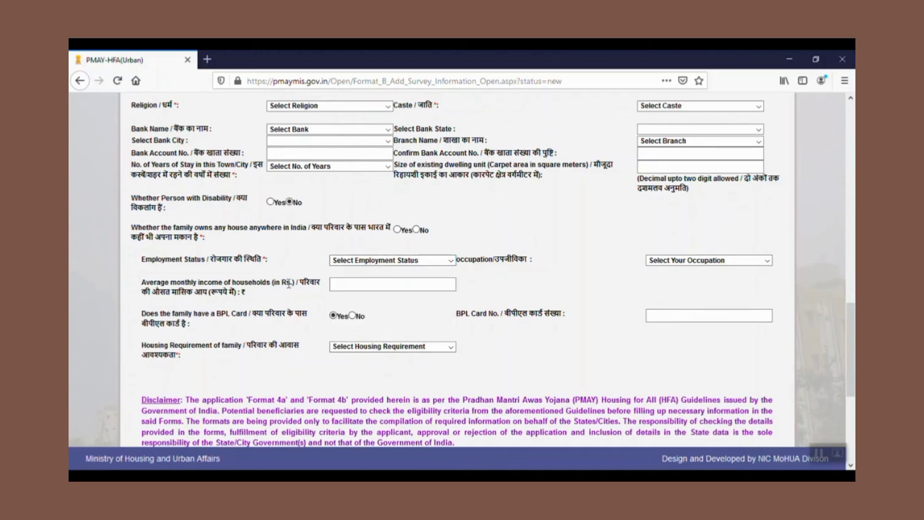
left_click(341, 284)
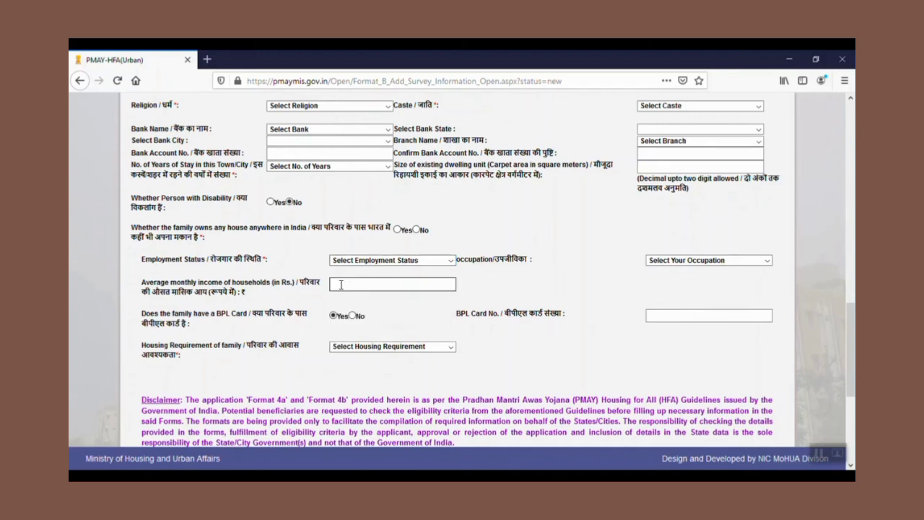
left_click(341, 284)
Browse the occupation options and the BPL card number field
left_click(706, 262)
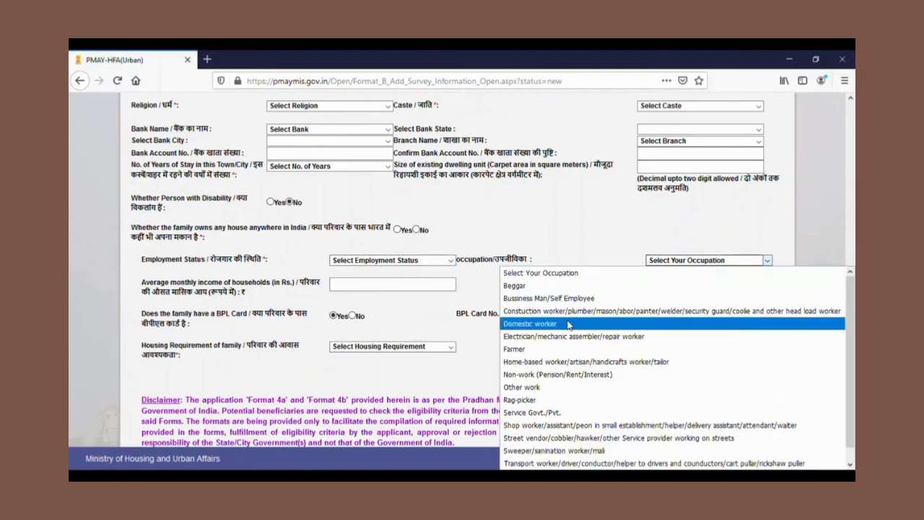
scroll(564, 430, "down", 1)
scroll(565, 429, "up", 1)
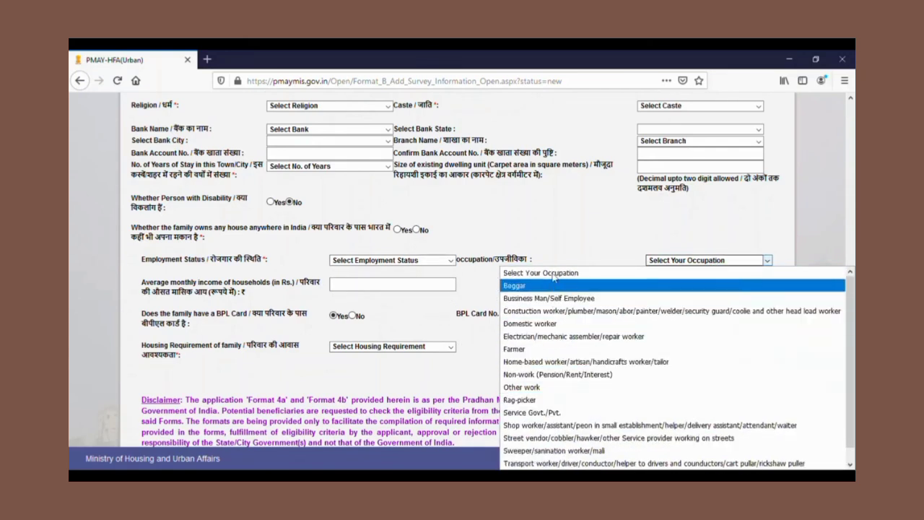
left_click(553, 247)
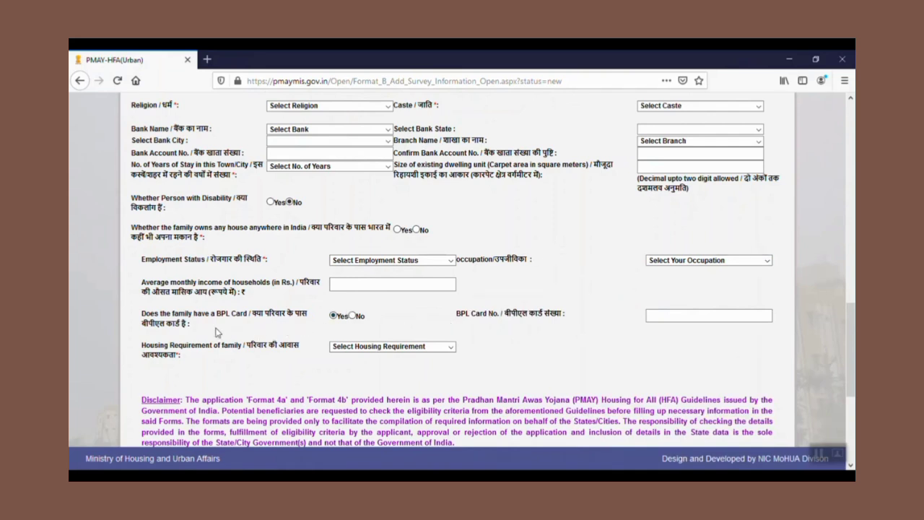
left_click(650, 318)
scroll(413, 339, "down", 1)
scroll(413, 340, "down", 2)
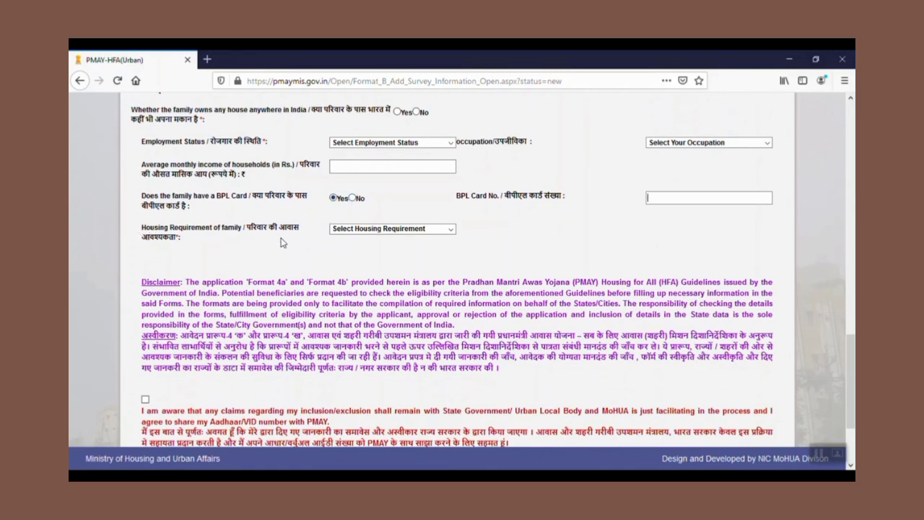
Review the housing requirement options and the captcha section, returning to the top of the form
left_click(360, 230)
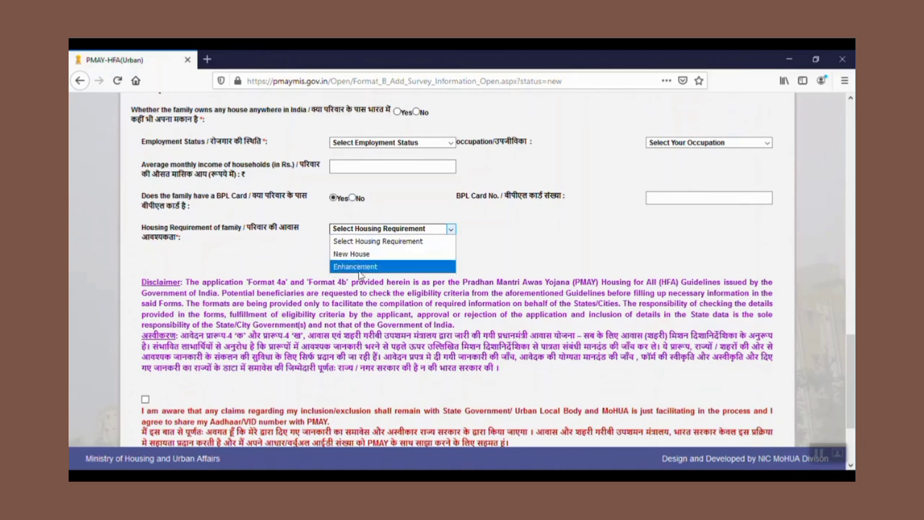
left_click(286, 260)
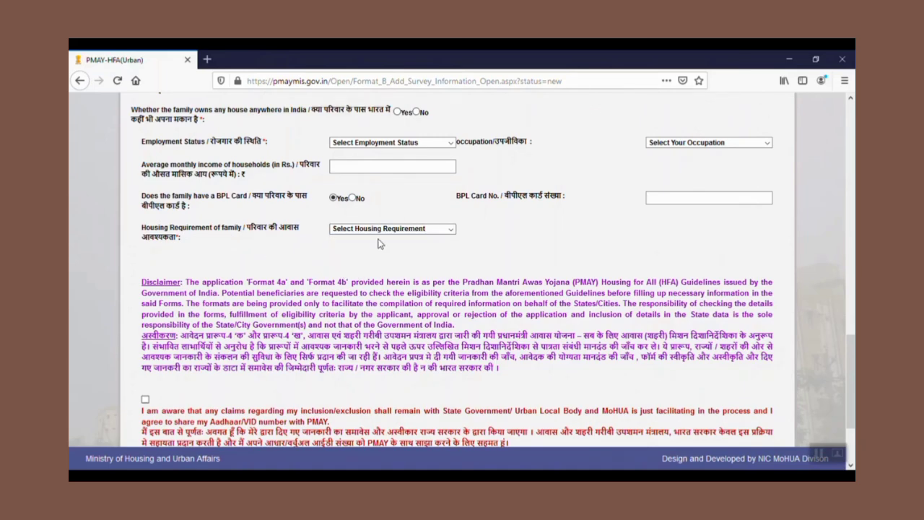
scroll(389, 280, "down", 3)
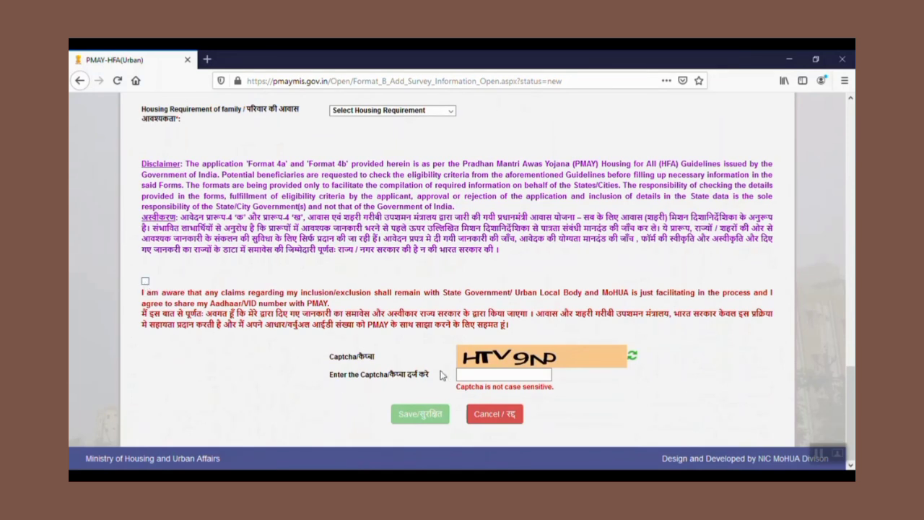
left_click(476, 377)
scroll(490, 363, "up", 2)
scroll(490, 363, "up", 10)
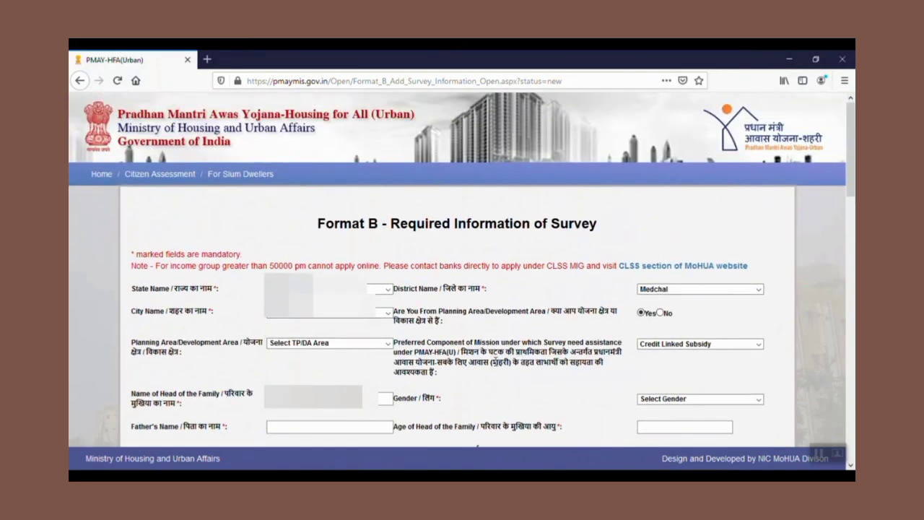